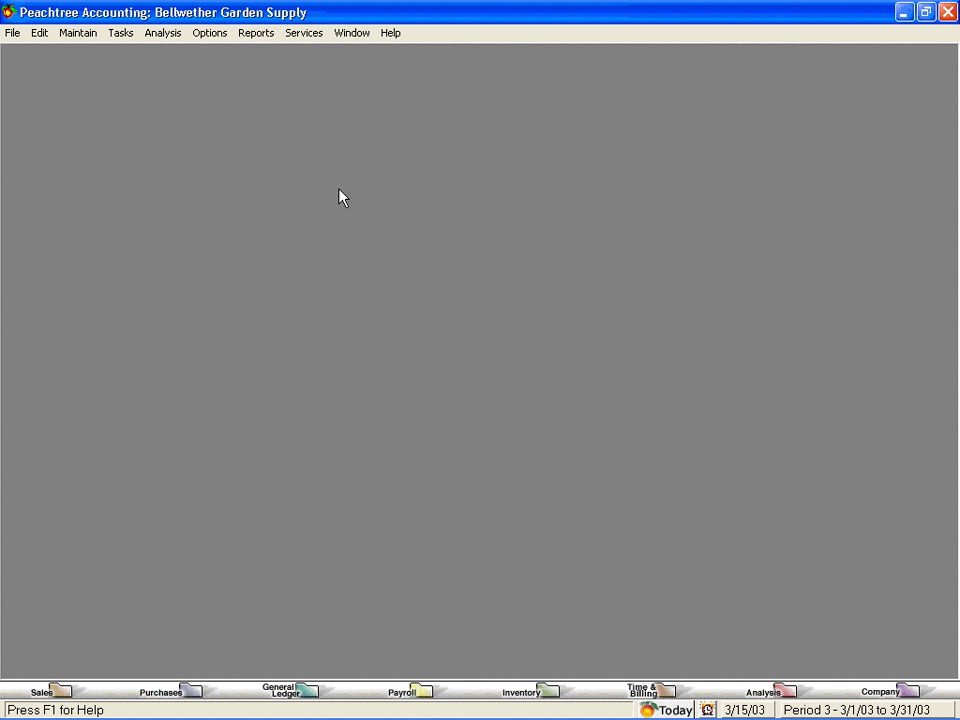
Open Maintain > Users and acknowledge the Peachtree security notice
left_click(78, 34)
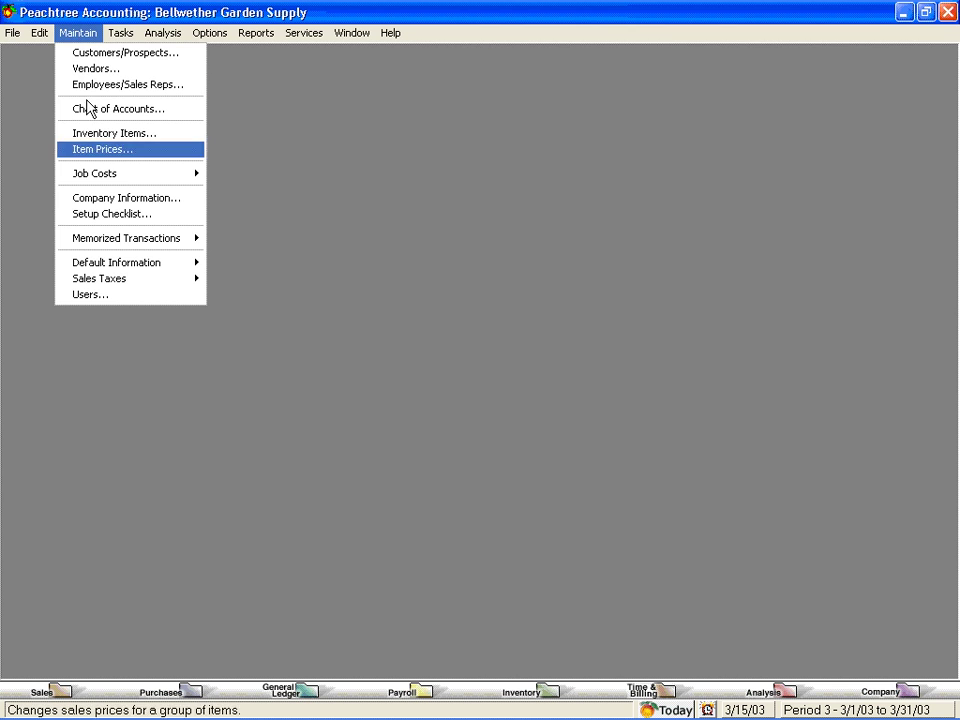
left_click(98, 295)
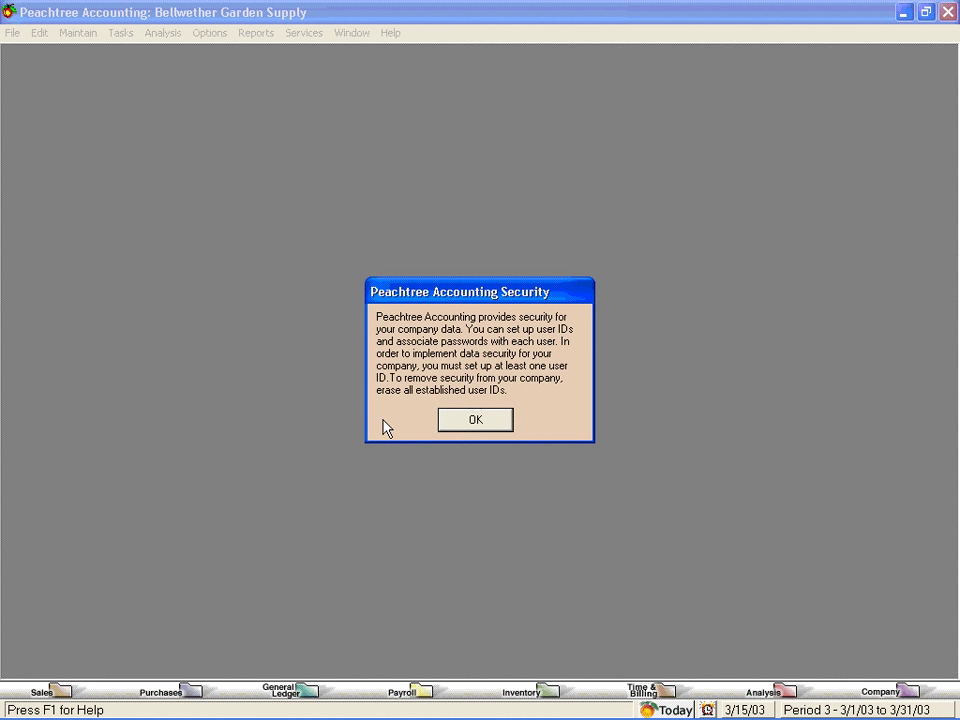
left_click(474, 421)
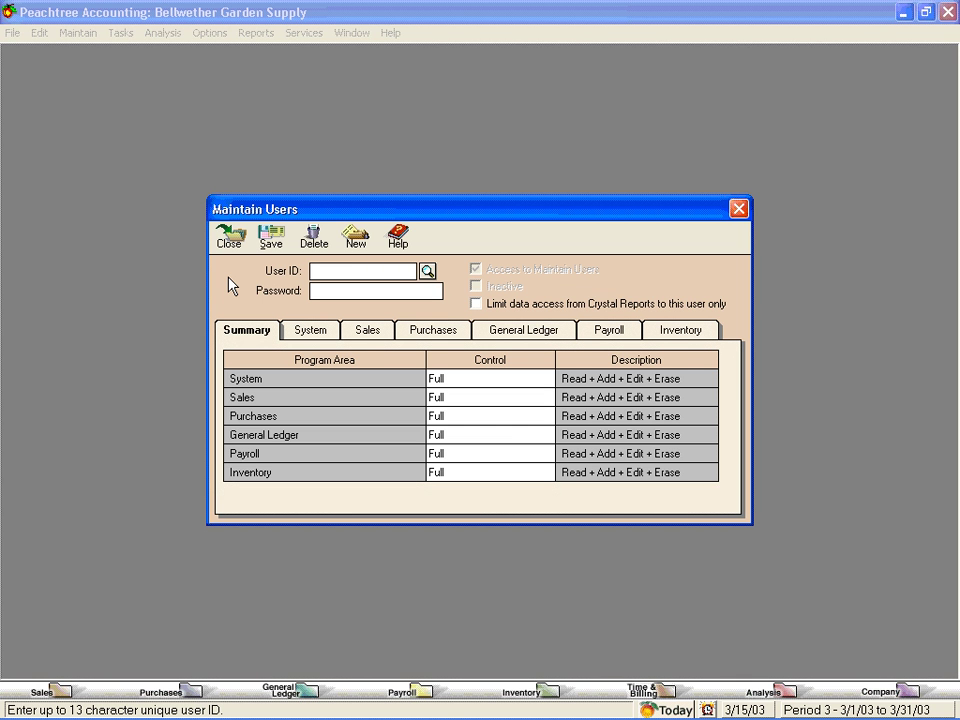
Enter user ID Tutor and its password, leaving Full control on every program area
type("Tutor")
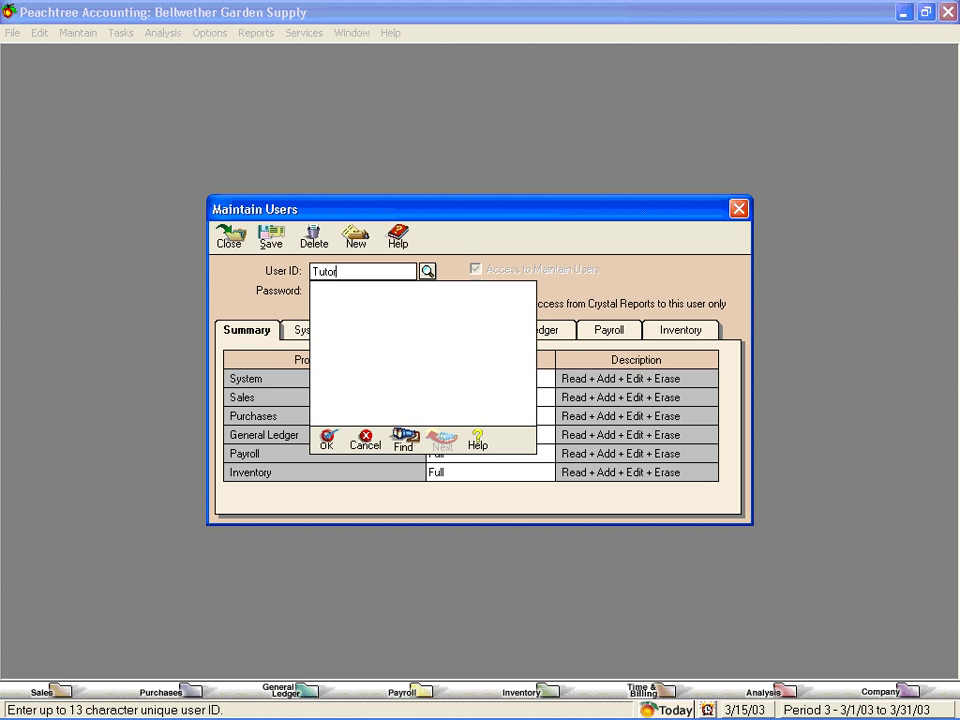
key("Tab")
type("Peach")
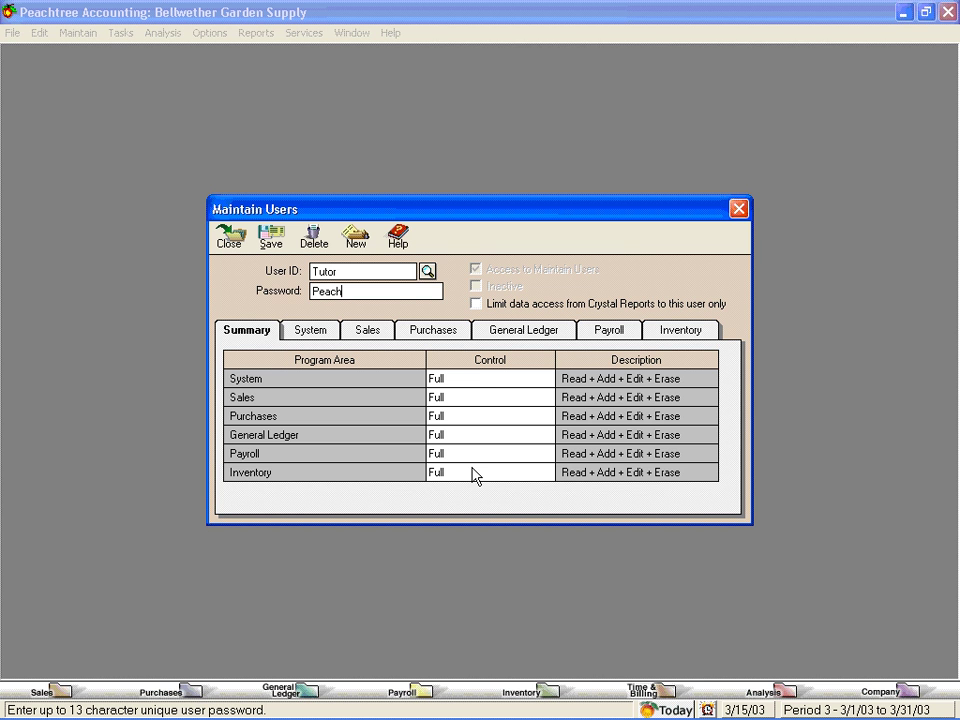
Save user Tutor, confirm security is enabled, and close Maintain Users
left_click(272, 242)
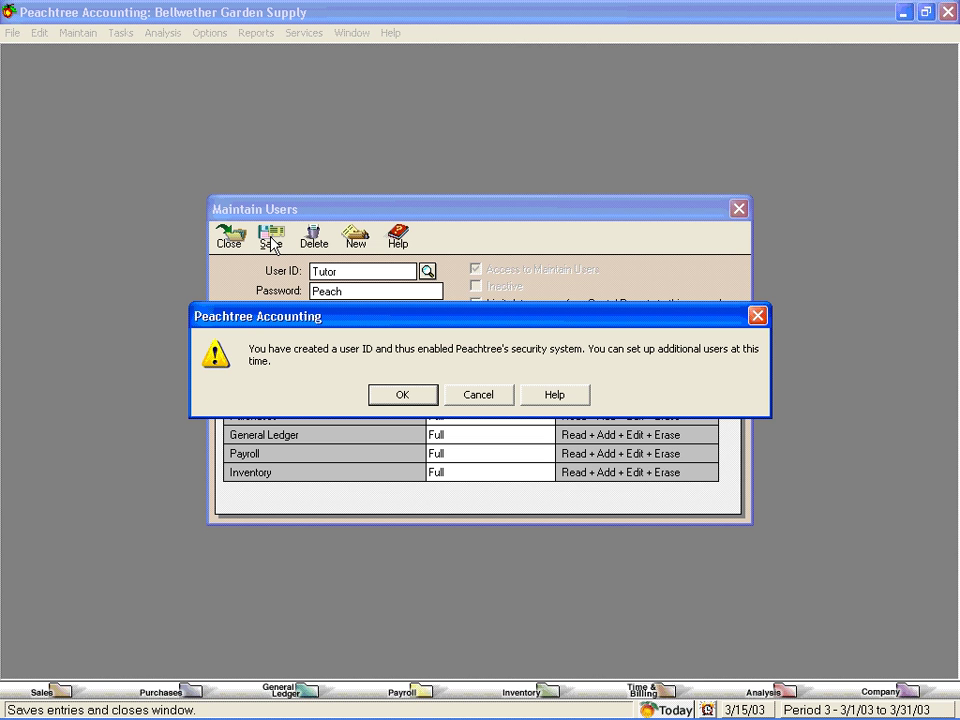
left_click(405, 396)
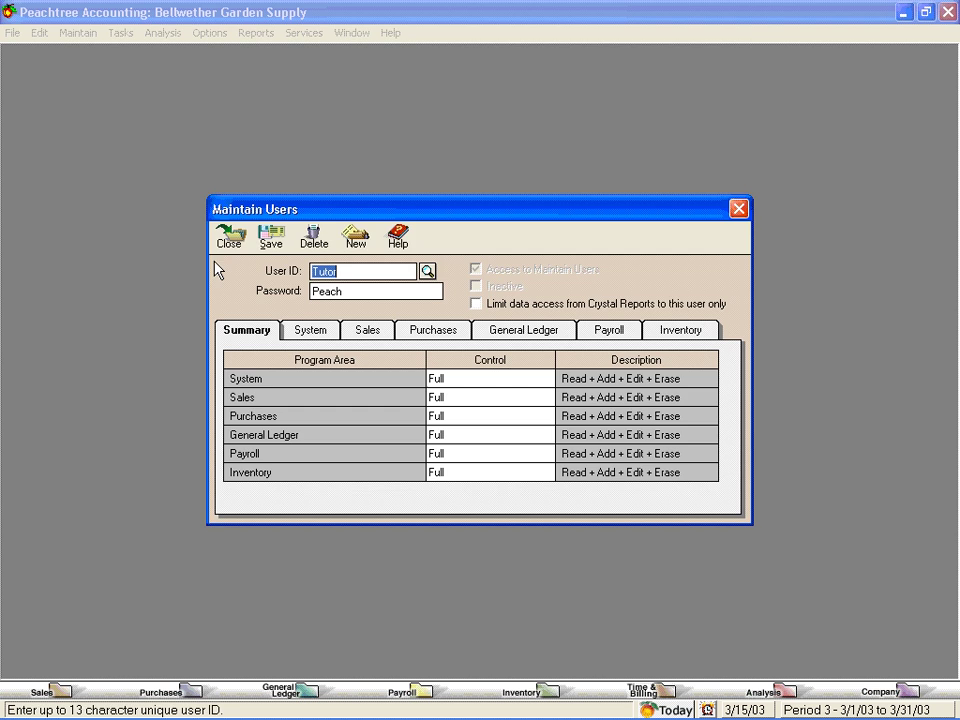
left_click(228, 240)
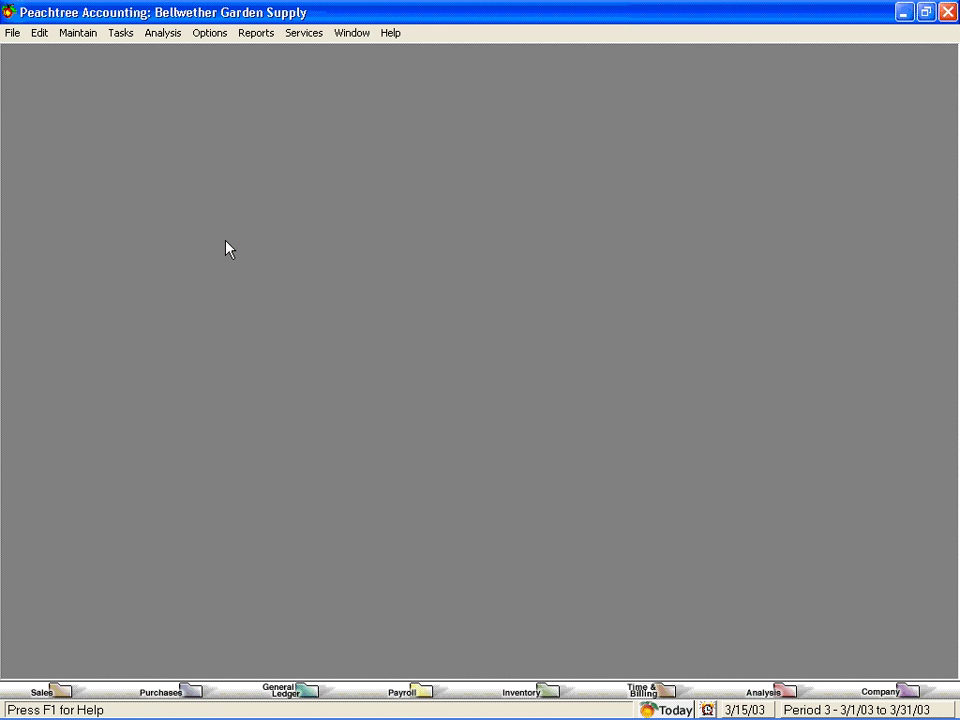
Reopen Bellwether Garden Supply and log in as Tutor with the account password
left_click(12, 34)
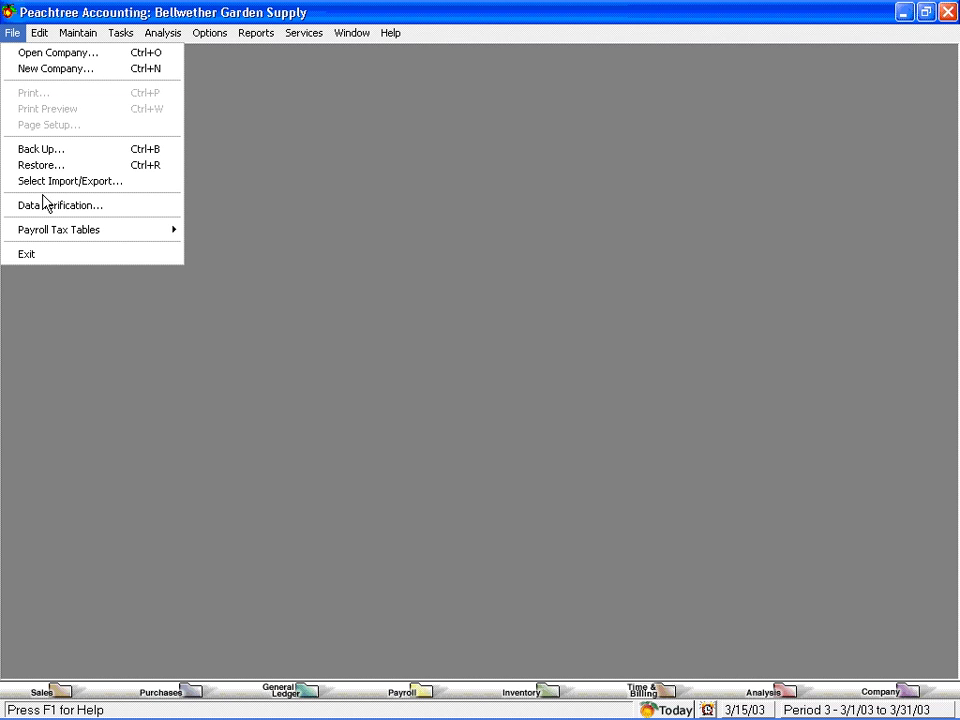
left_click(45, 257)
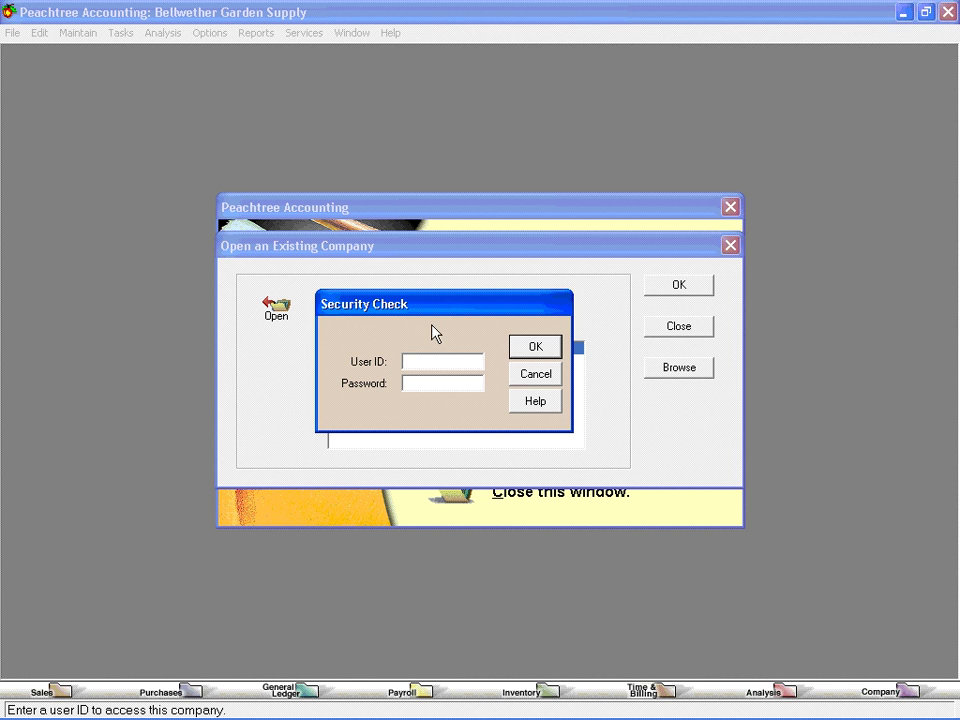
type("Tut")
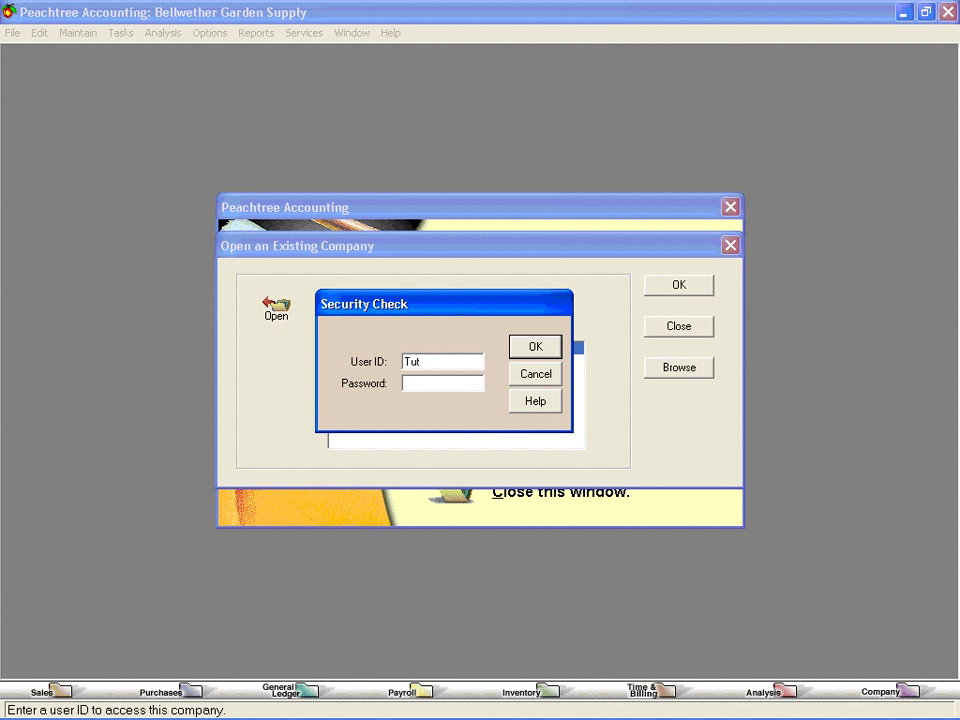
type("or")
key("Tab")
type("t")
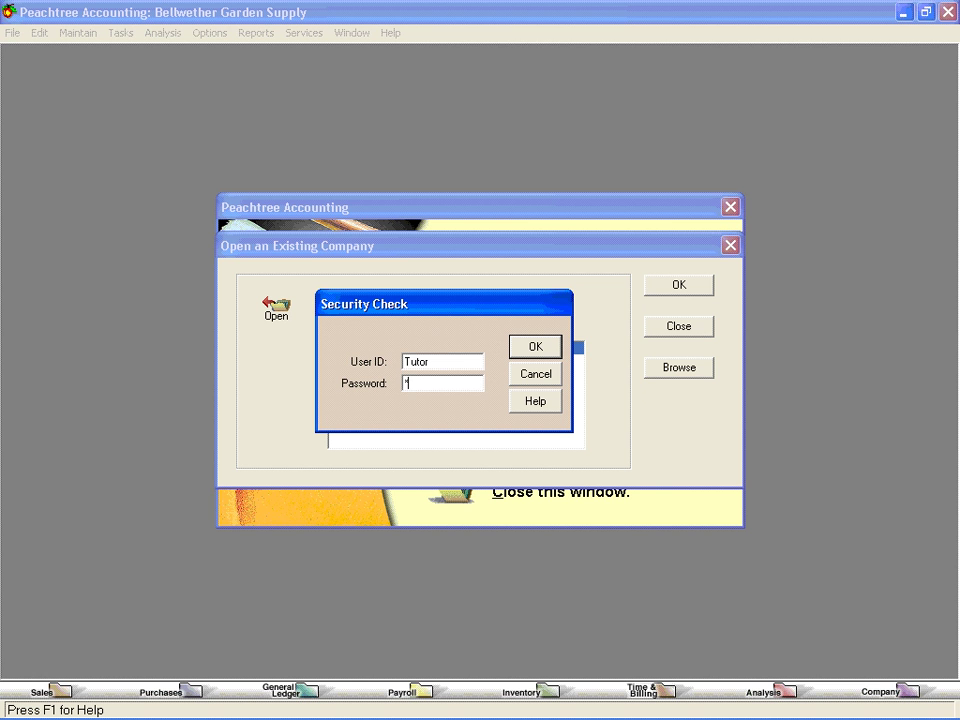
type("utor")
left_click(535, 346)
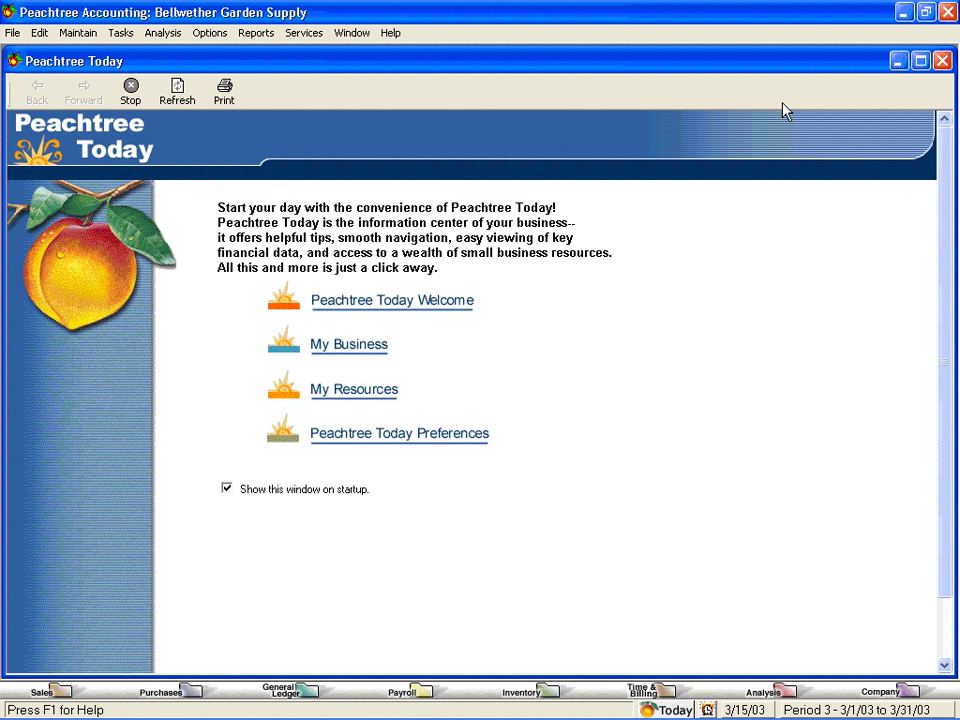
Close the Peachtree Today window
left_click(942, 61)
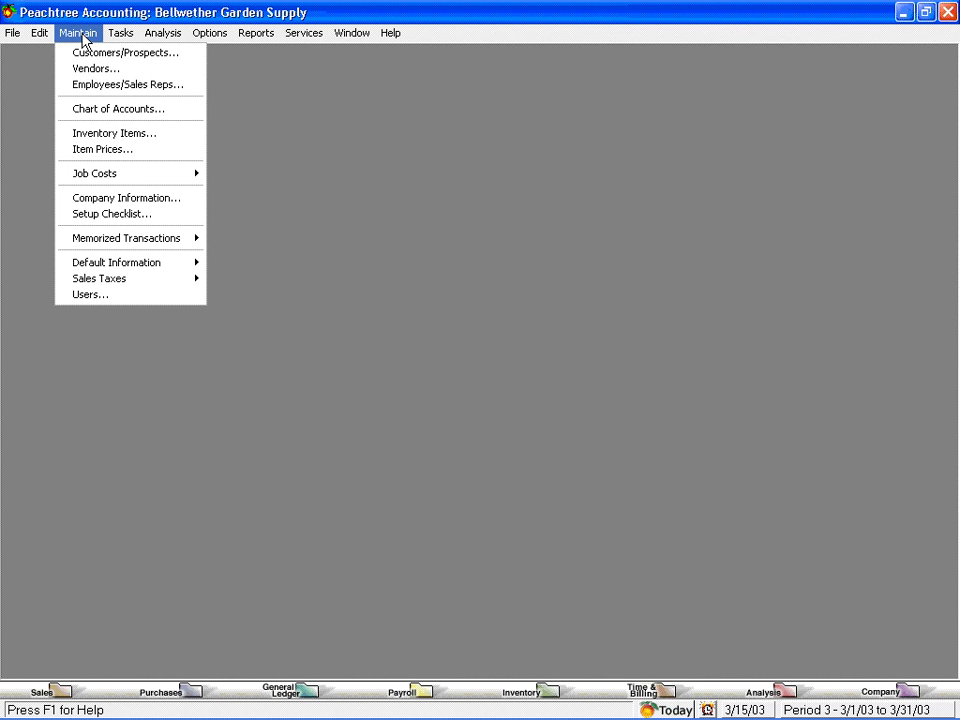
Reopen Maintain Users and check the list of existing user IDs
left_click(123, 296)
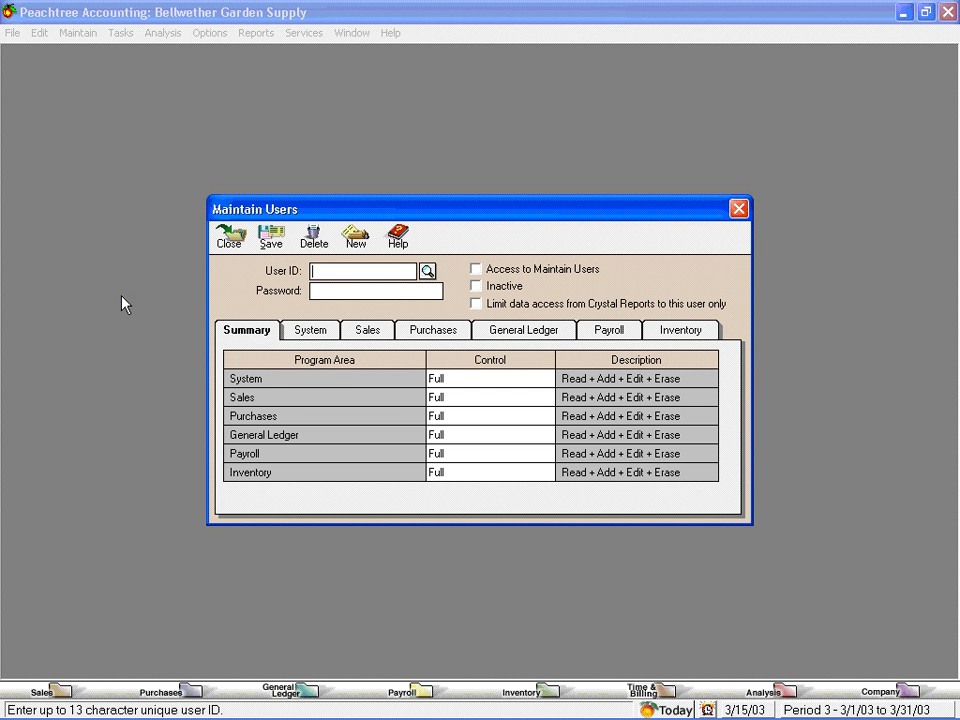
left_click(427, 271)
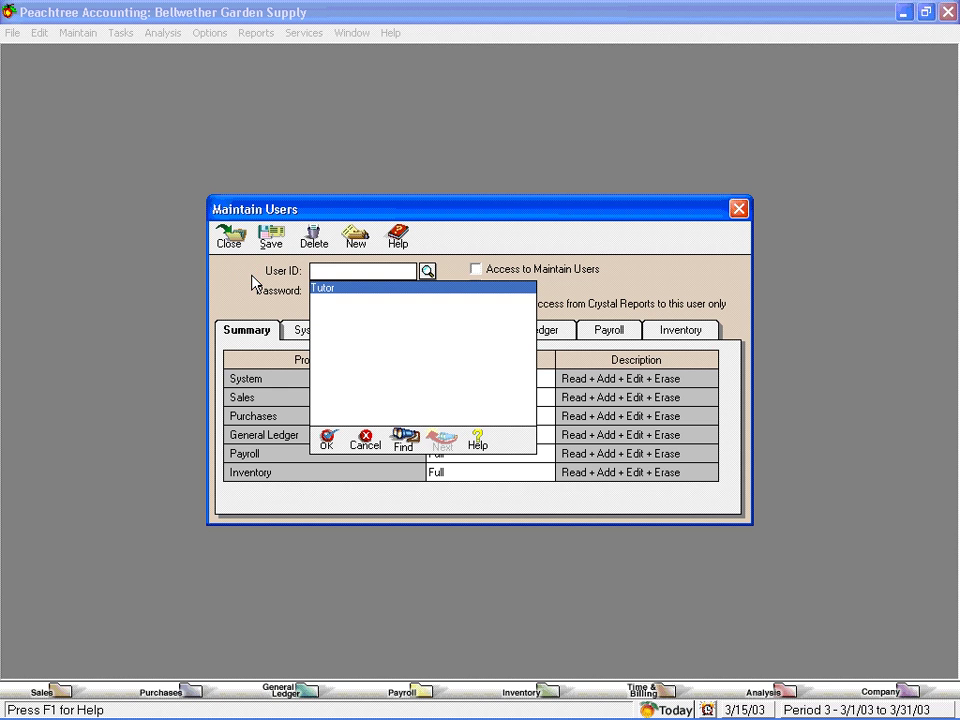
left_click(367, 445)
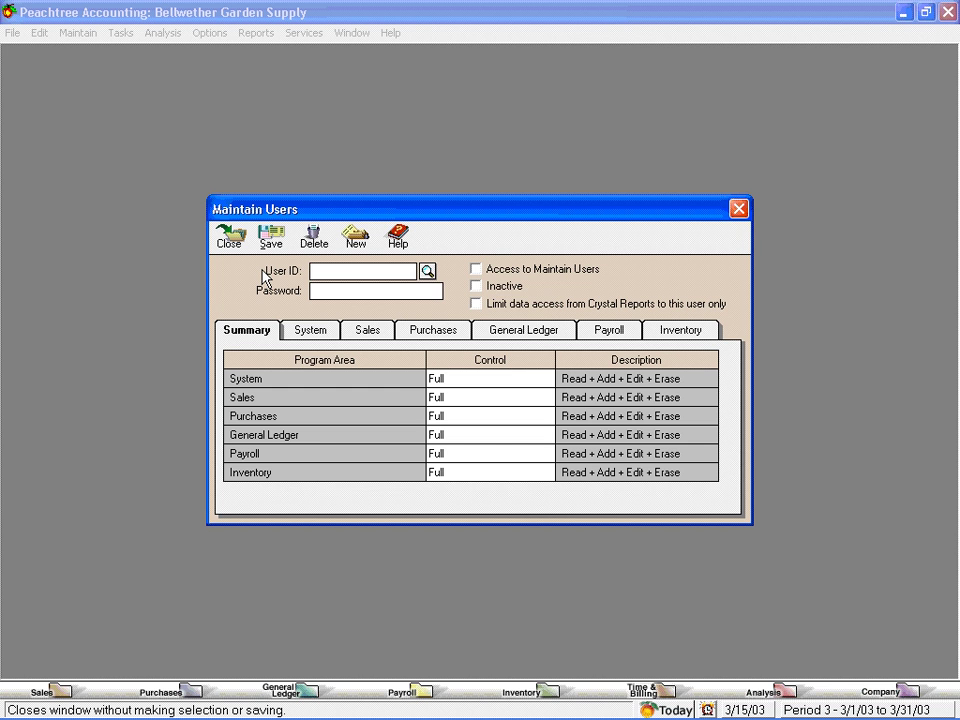
Enter the new user ID bookkeeper and type its password
type("bookke")
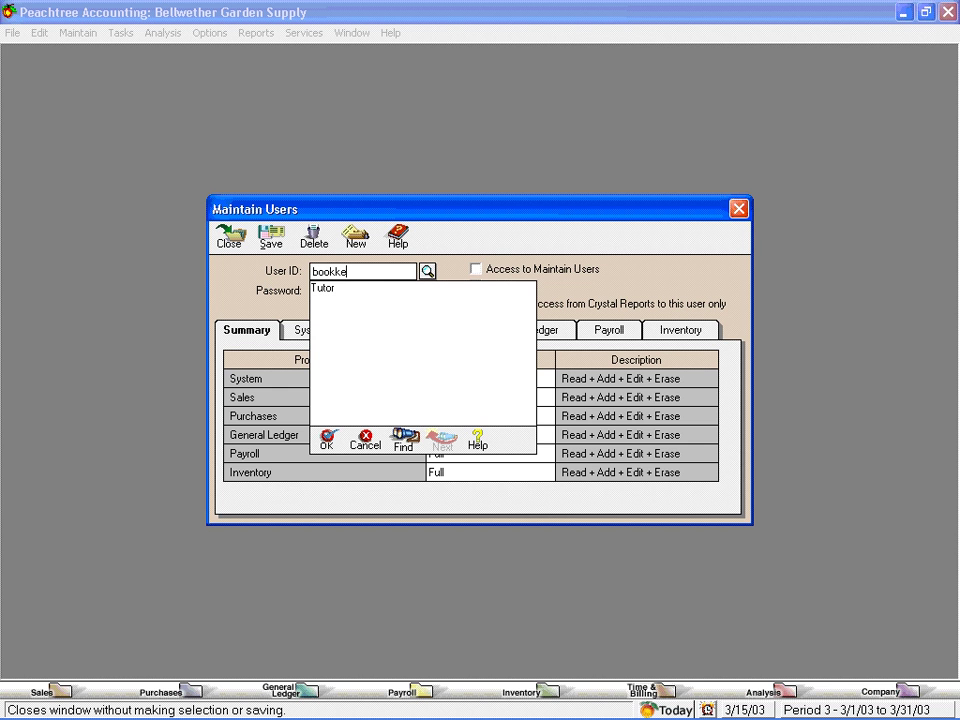
type("eper")
key("Tab")
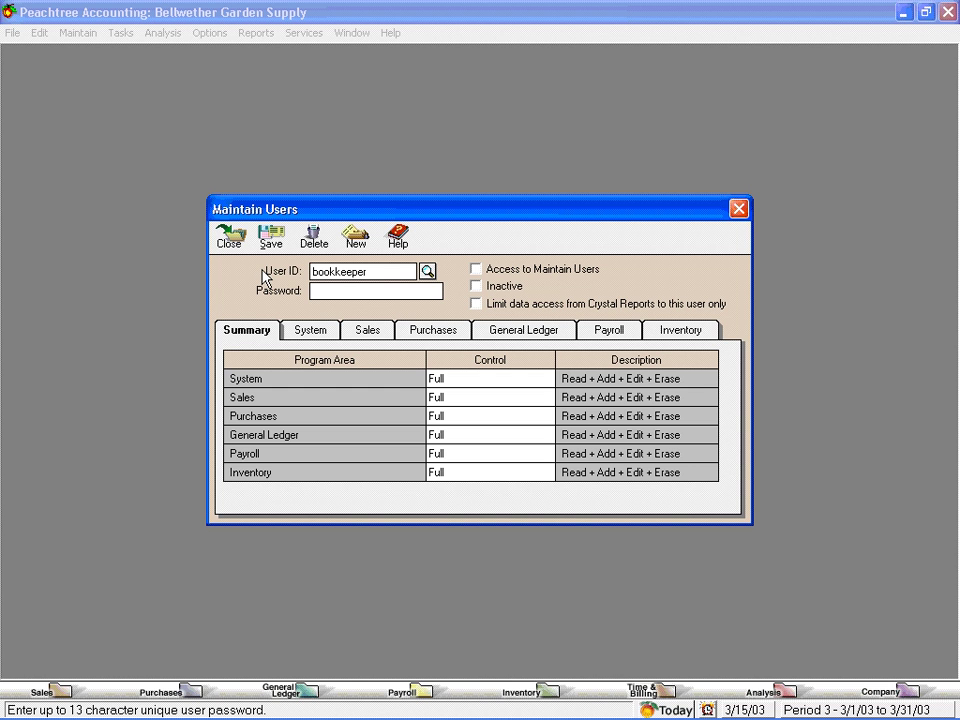
type("peach2")
Set System and General Ledger to No Access for the bookkeeper
left_click(482, 384)
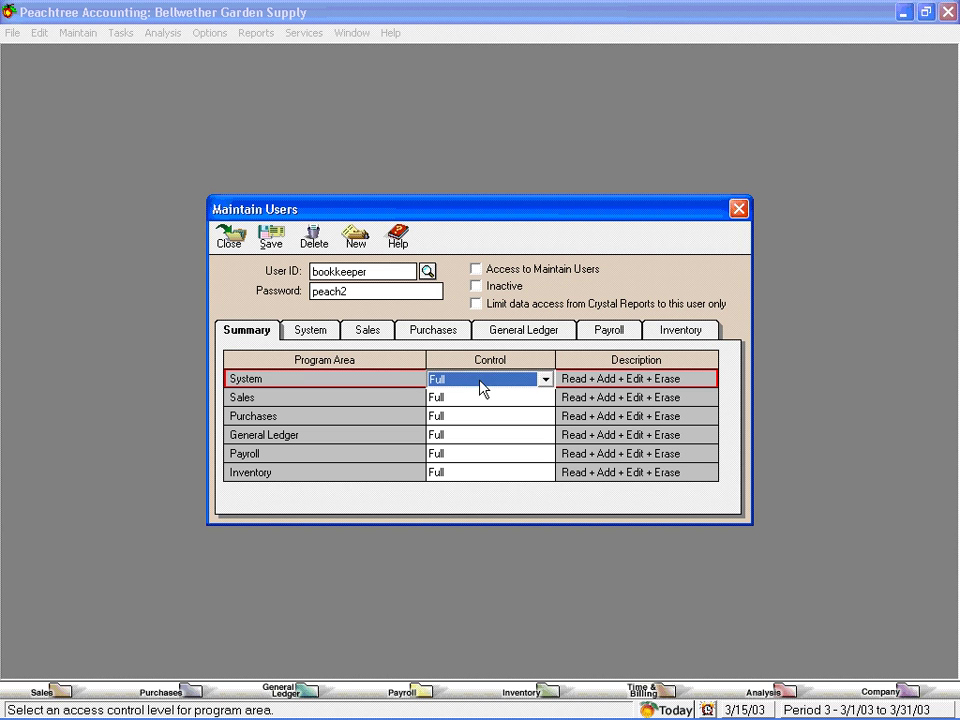
left_click(545, 379)
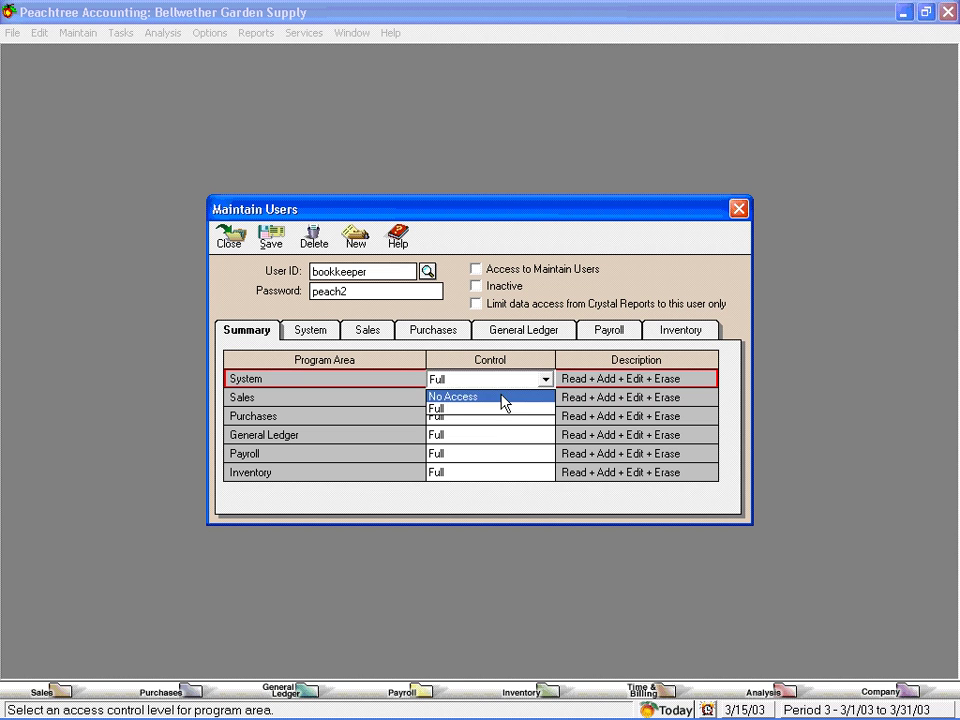
left_click(502, 396)
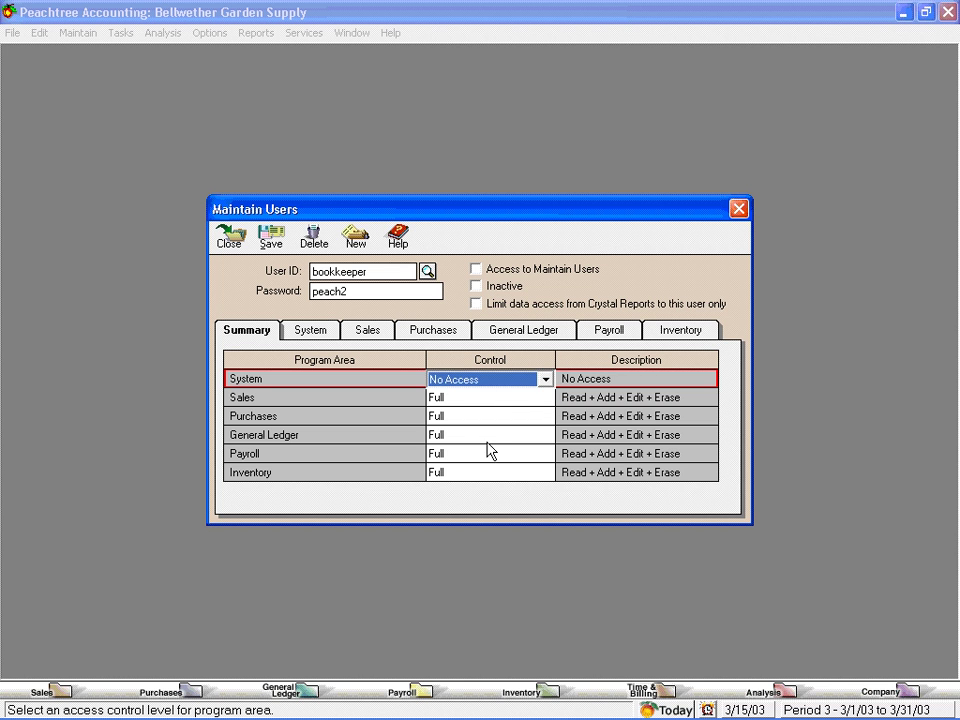
left_click(486, 437)
left_click(546, 437)
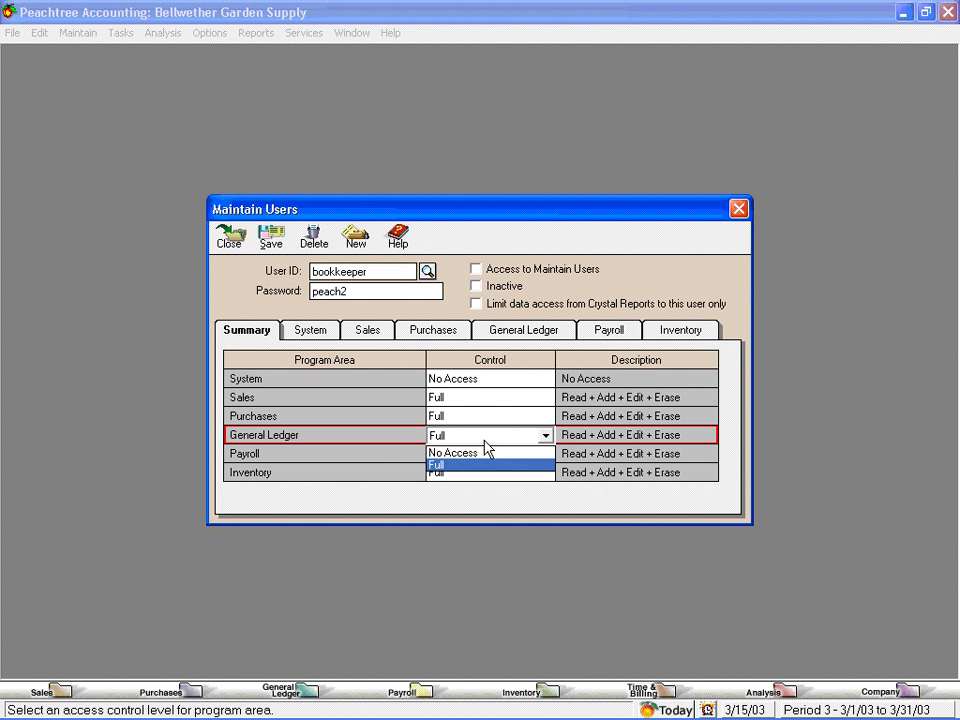
left_click(489, 454)
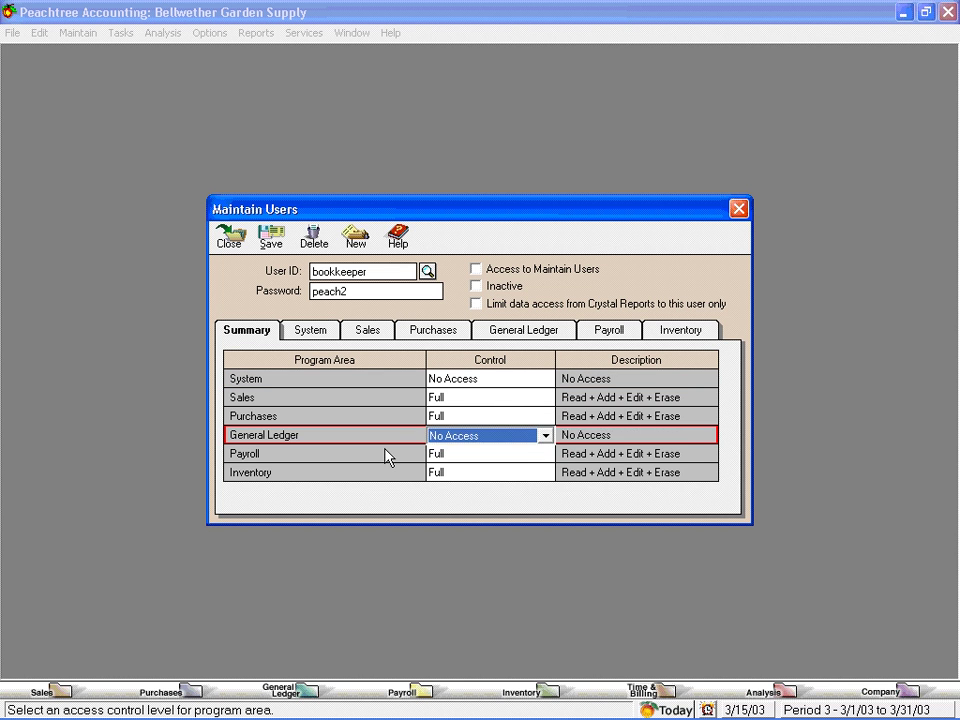
Set Payroll and Inventory to No Access, keeping Sales and Purchases at Full
left_click(538, 455)
left_click(516, 458)
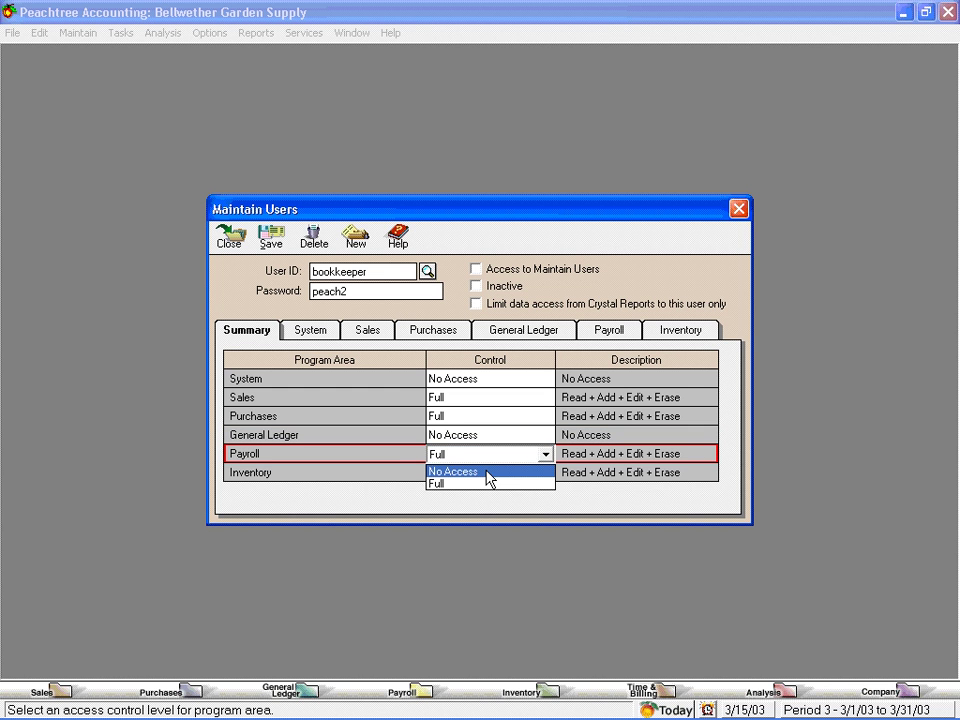
left_click(488, 471)
left_click(536, 474)
left_click(546, 473)
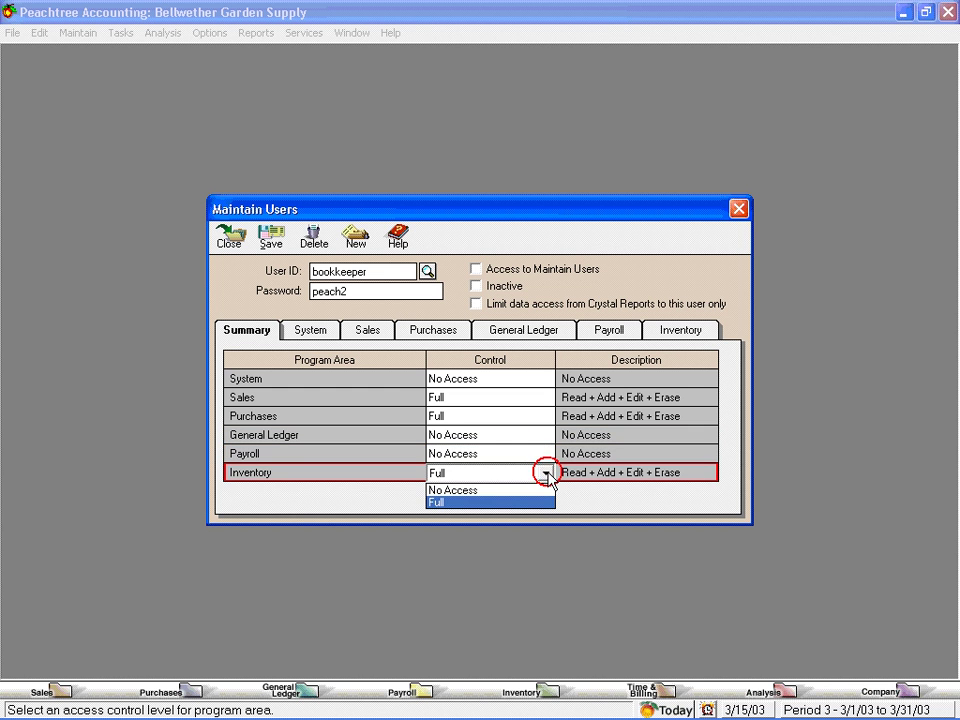
left_click(496, 489)
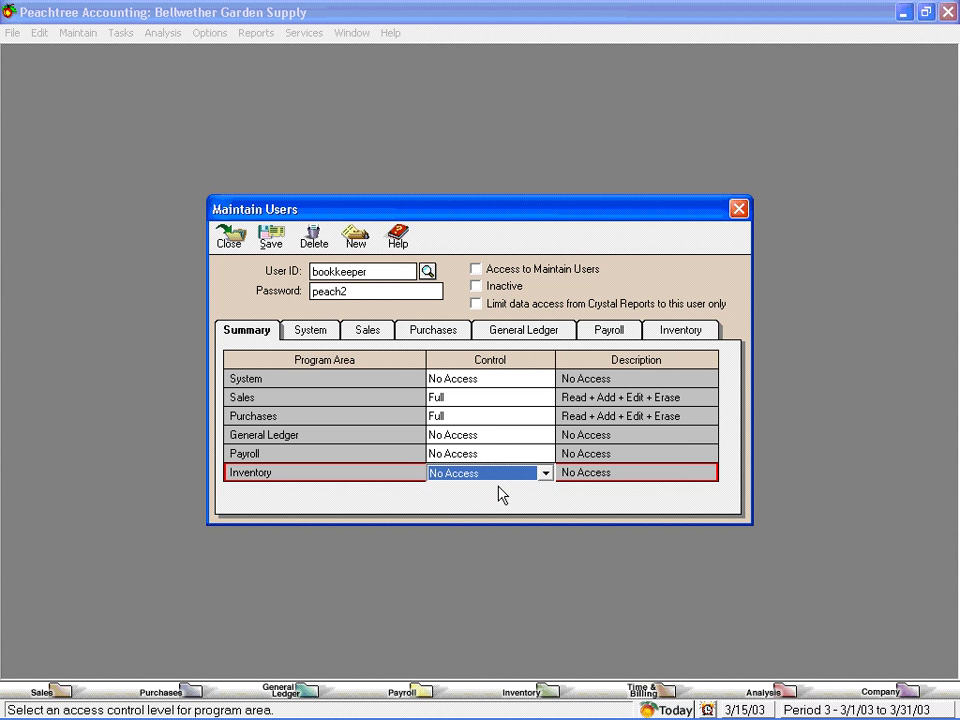
left_click(367, 333)
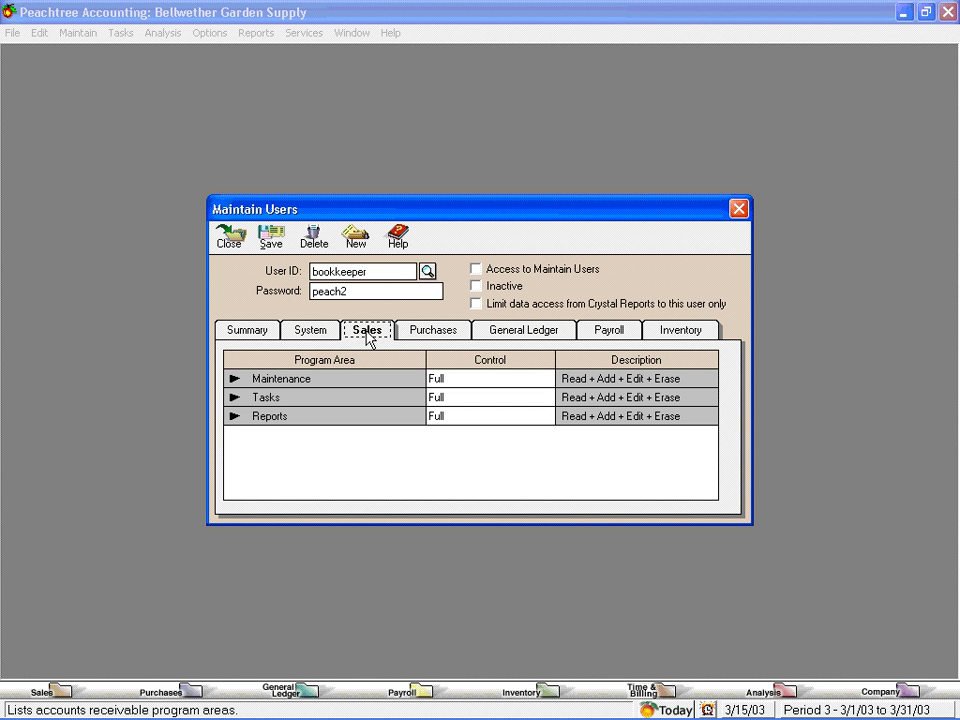
Review the bookkeeper's Purchases and Sales detail permissions, all left at Full
left_click(428, 334)
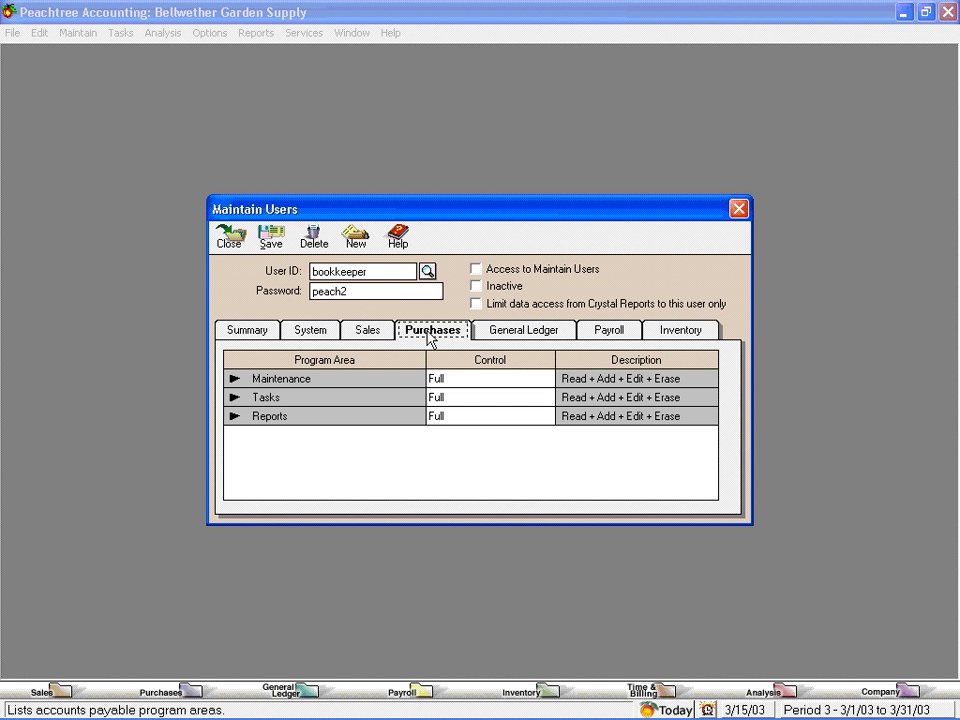
left_click(372, 338)
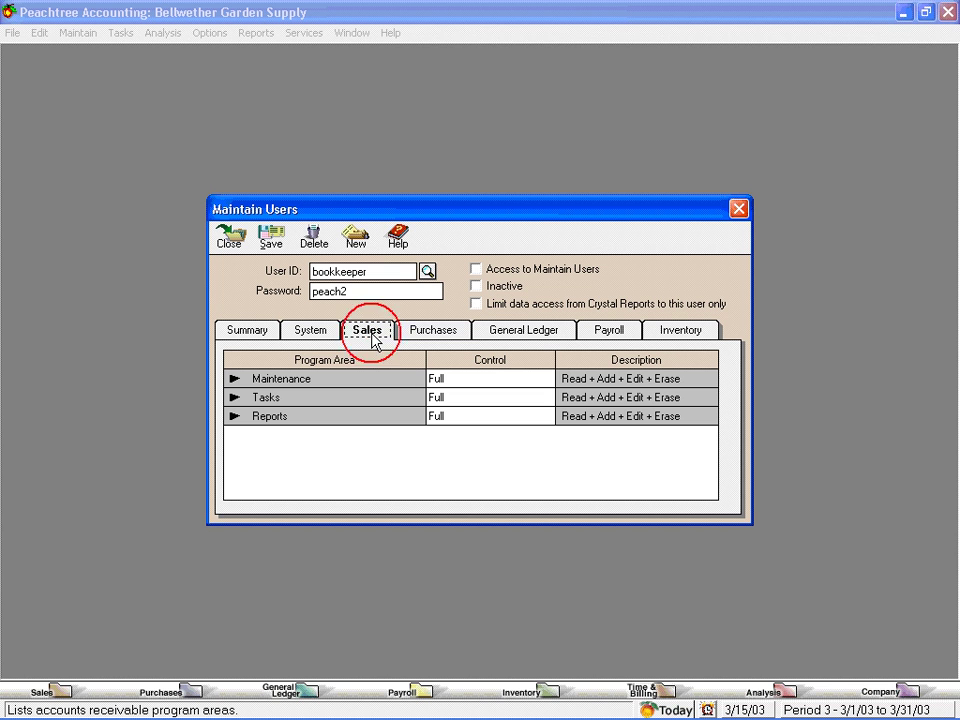